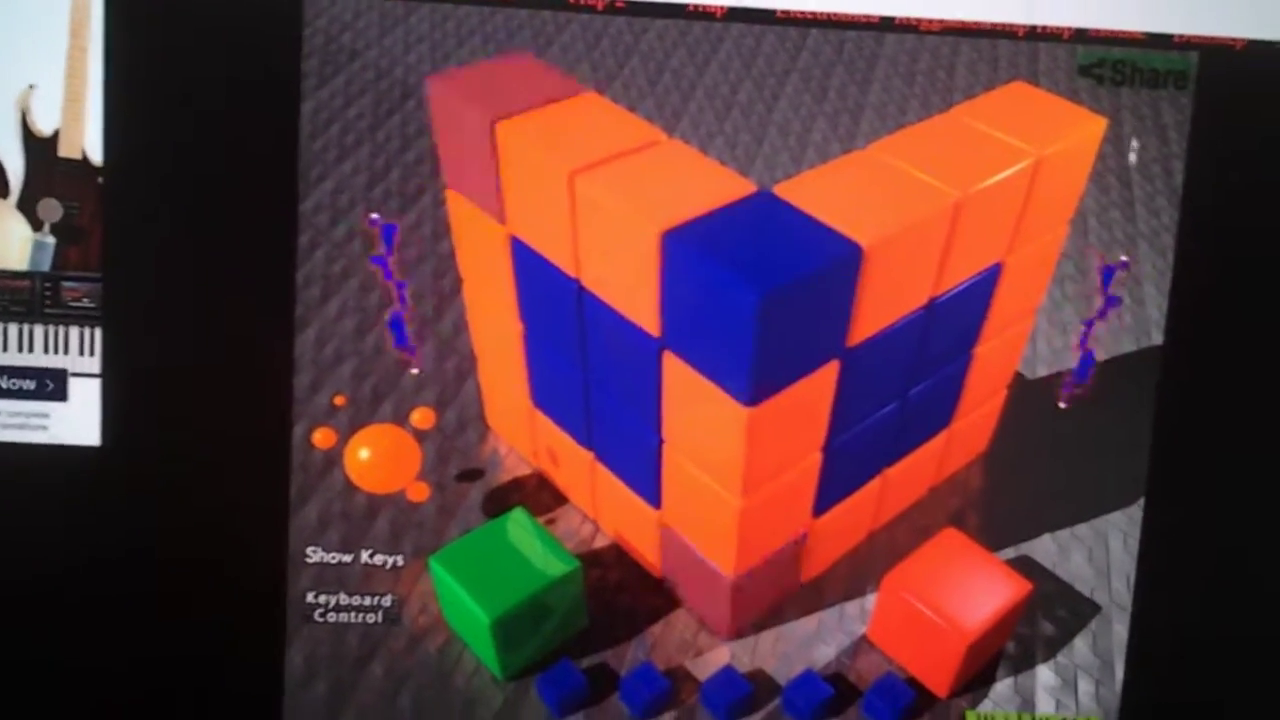
Add the top far-right cube's loop to the playing mix, turning it blue.
click(1073, 120)
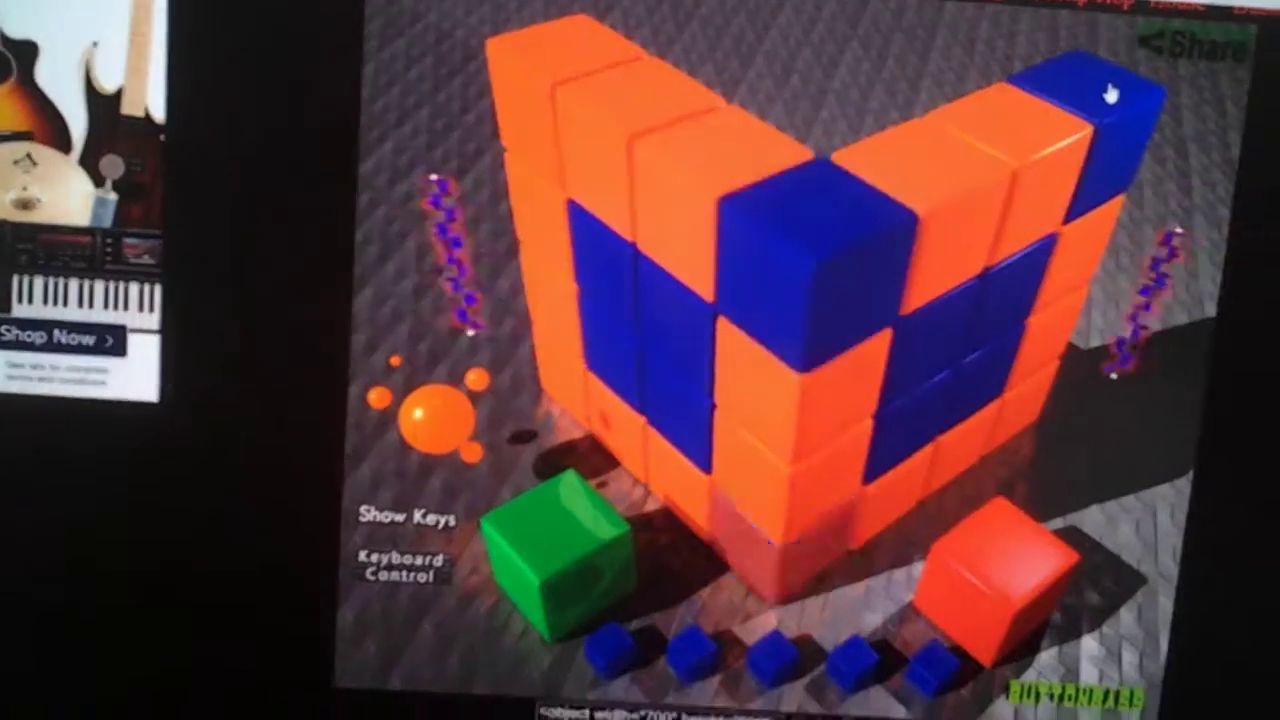